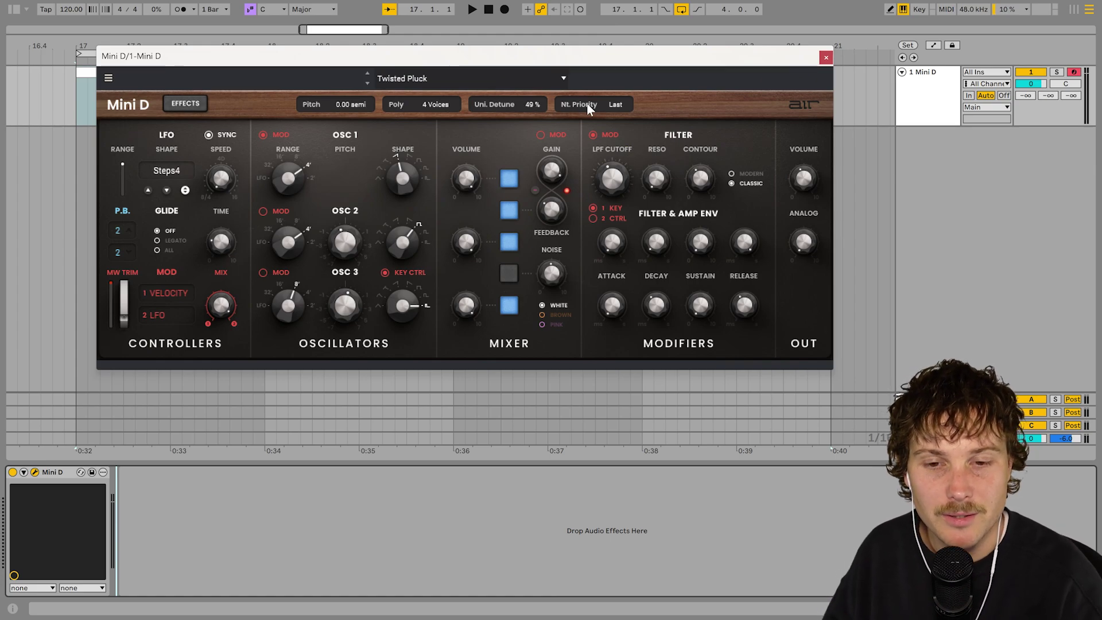
- Open the Mini D synth's preset list
left_click(480, 76)
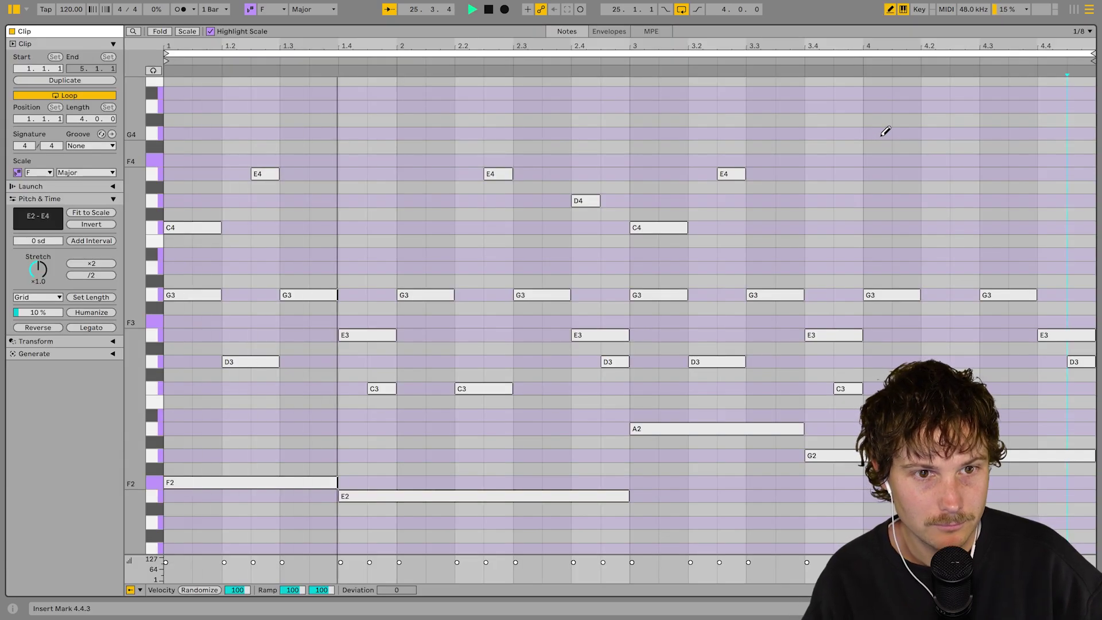
- Draw short G4, E4 and D4 notes in the fourth bar of the clip at 4.1, 4.2.3 and 4.4
left_click(882, 134)
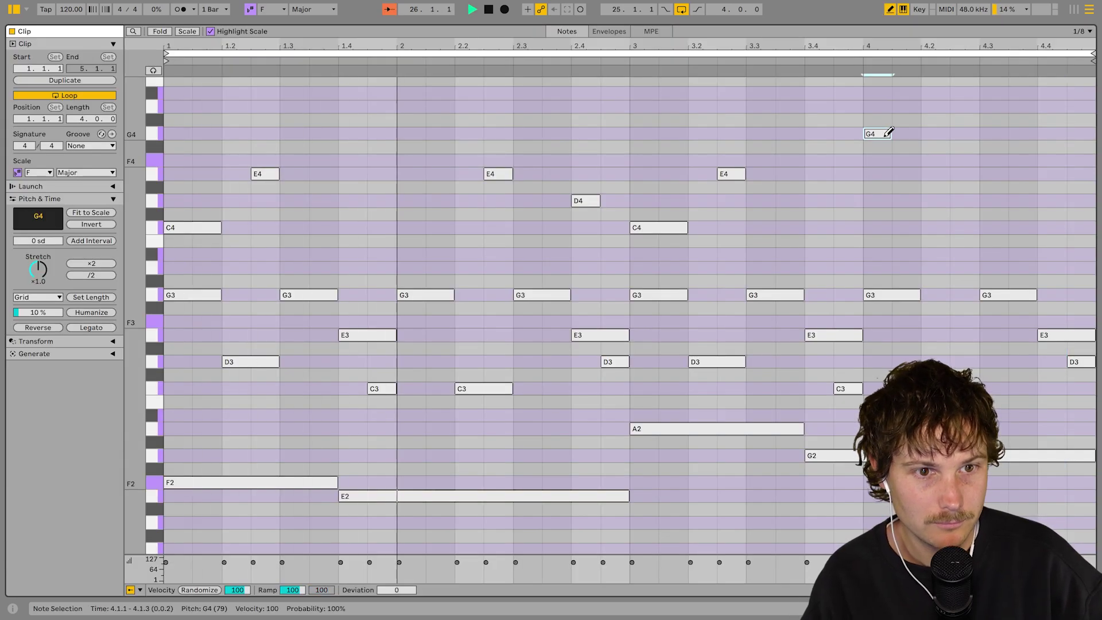
left_click(964, 173)
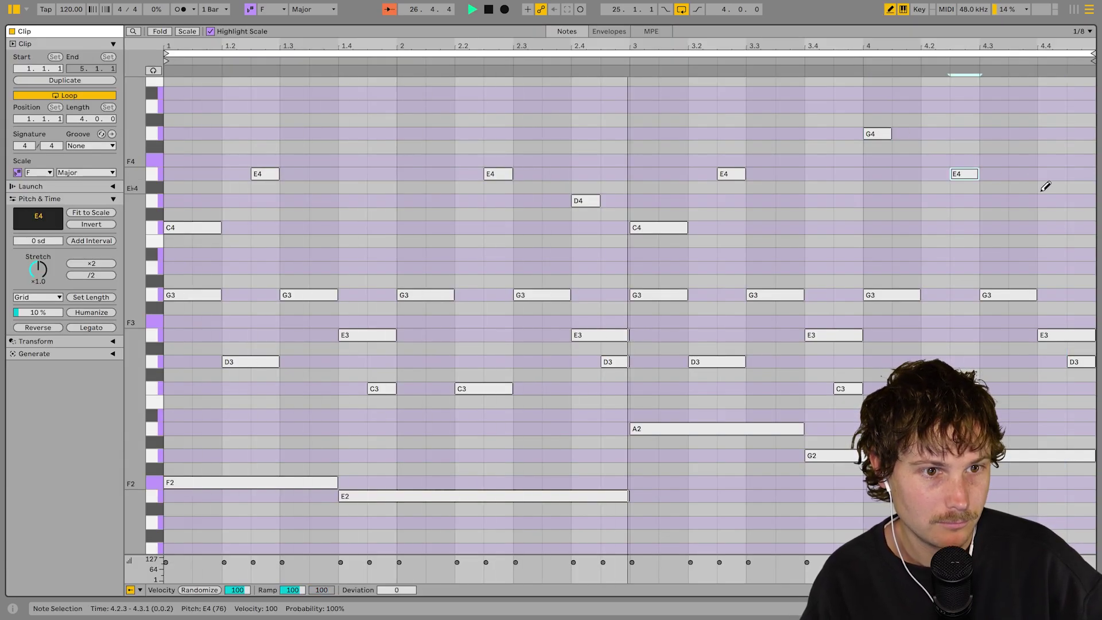
left_click(1051, 200)
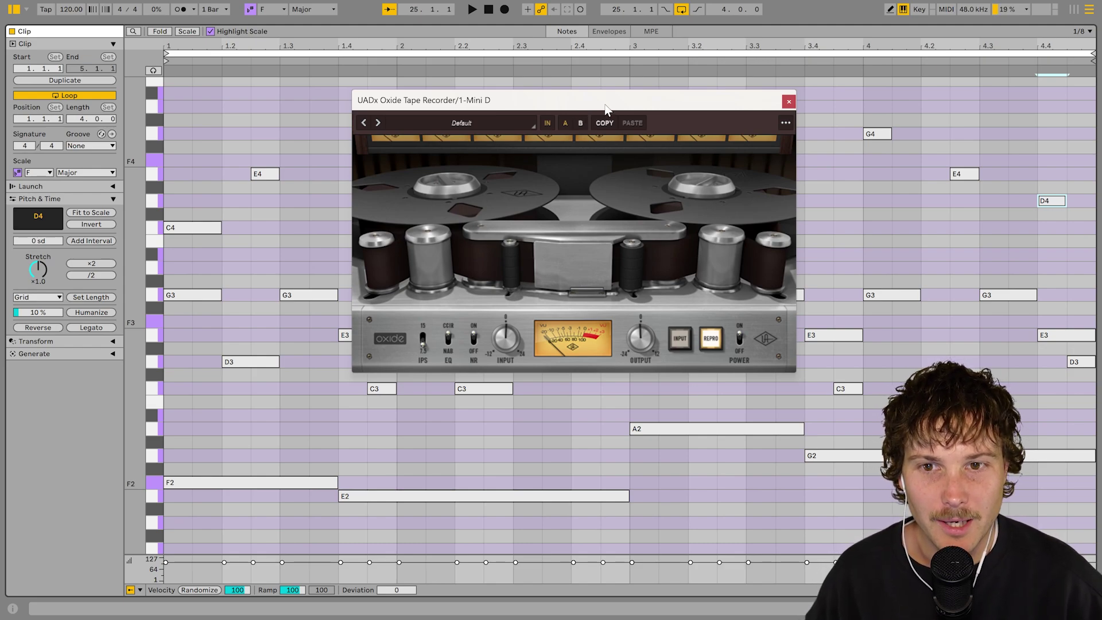
- Play the melody and try the Oxide Tape Recorder's IPS, EQ and NR switches
left_click_drag(606, 110, 625, 108)
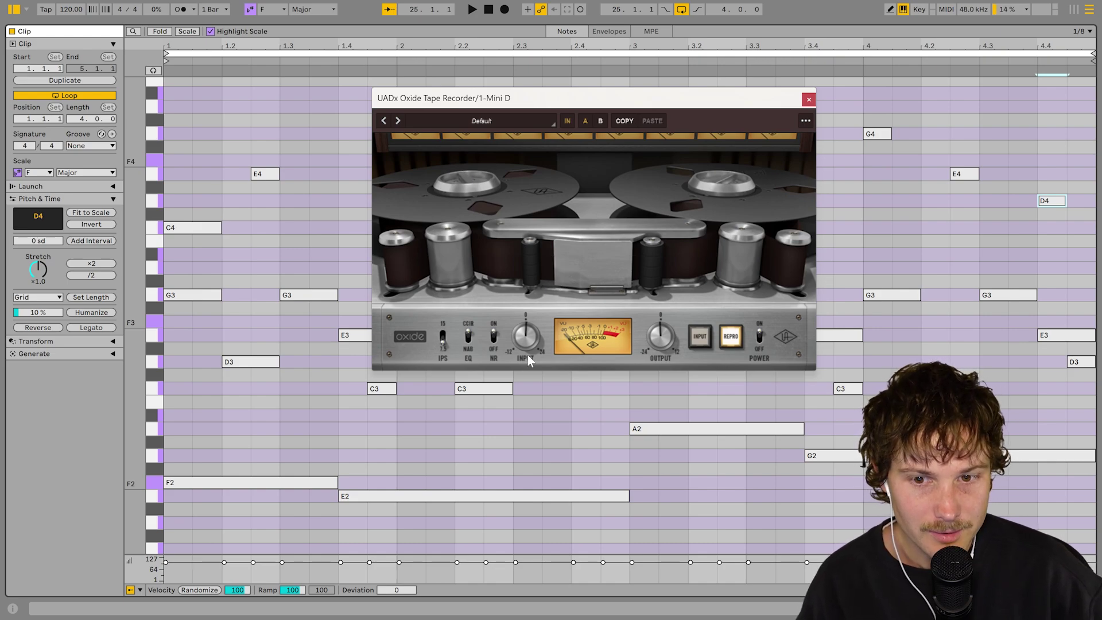
key("space")
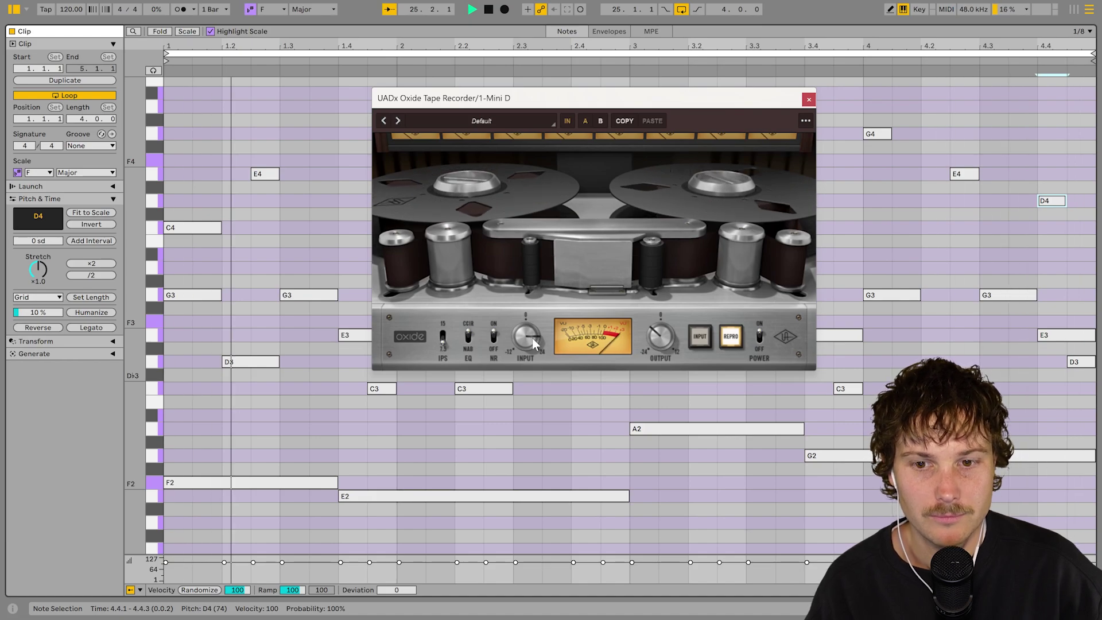
left_click(443, 338)
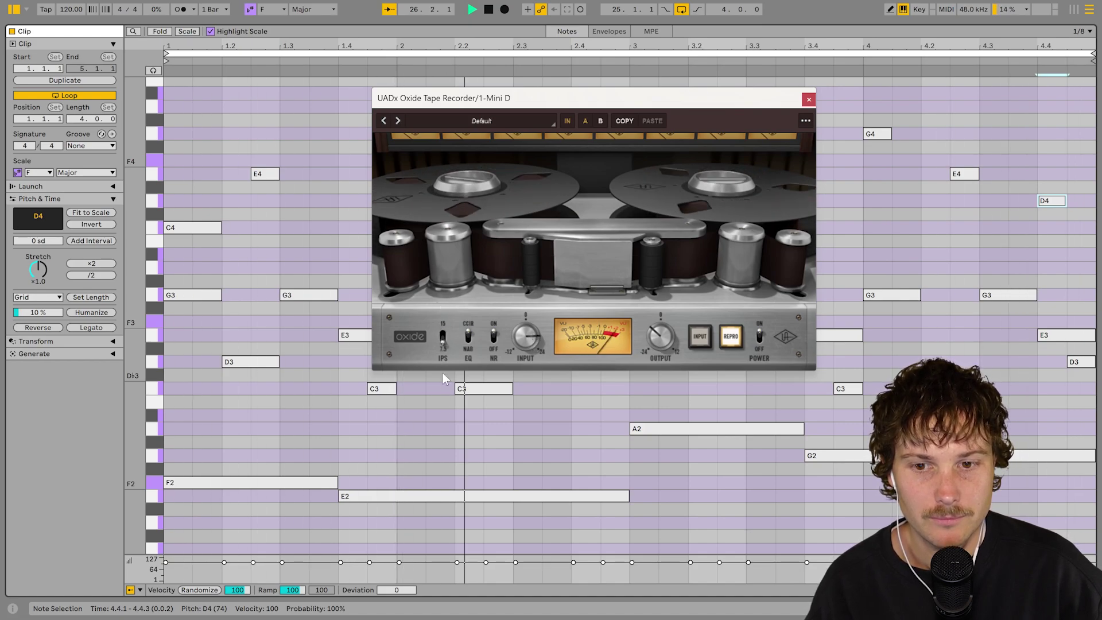
left_click(471, 342)
left_click(469, 338)
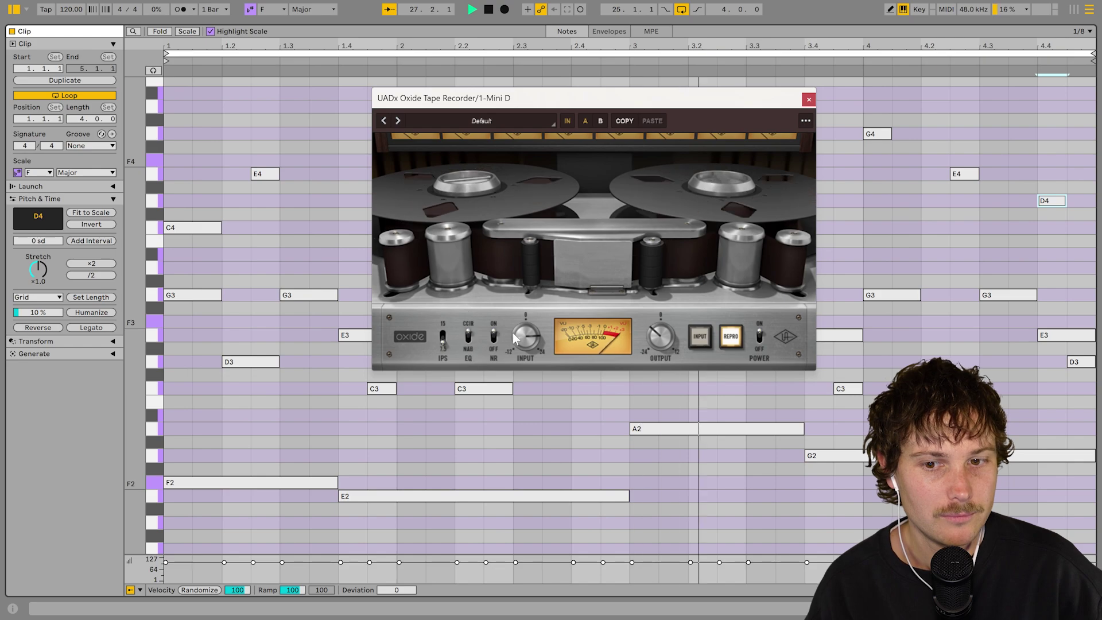
left_click(494, 334)
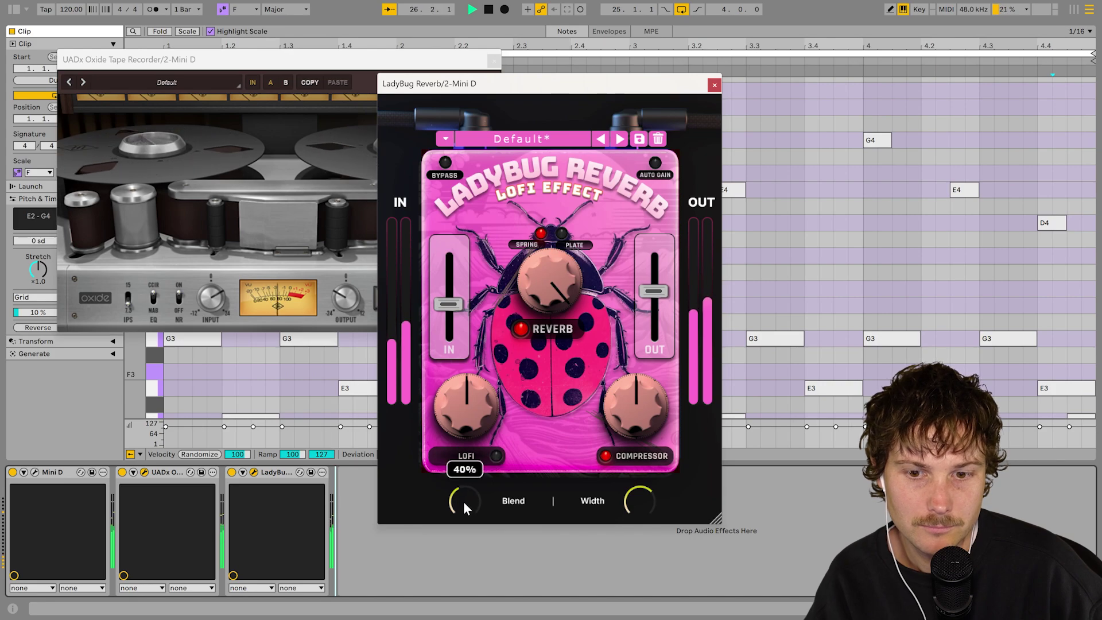
- Enable LadyBug Reverb's Lofi effect, test it at 100% and 44%, and leave it at a lower amount
left_click(496, 456)
left_click_drag(476, 408, 451, 298)
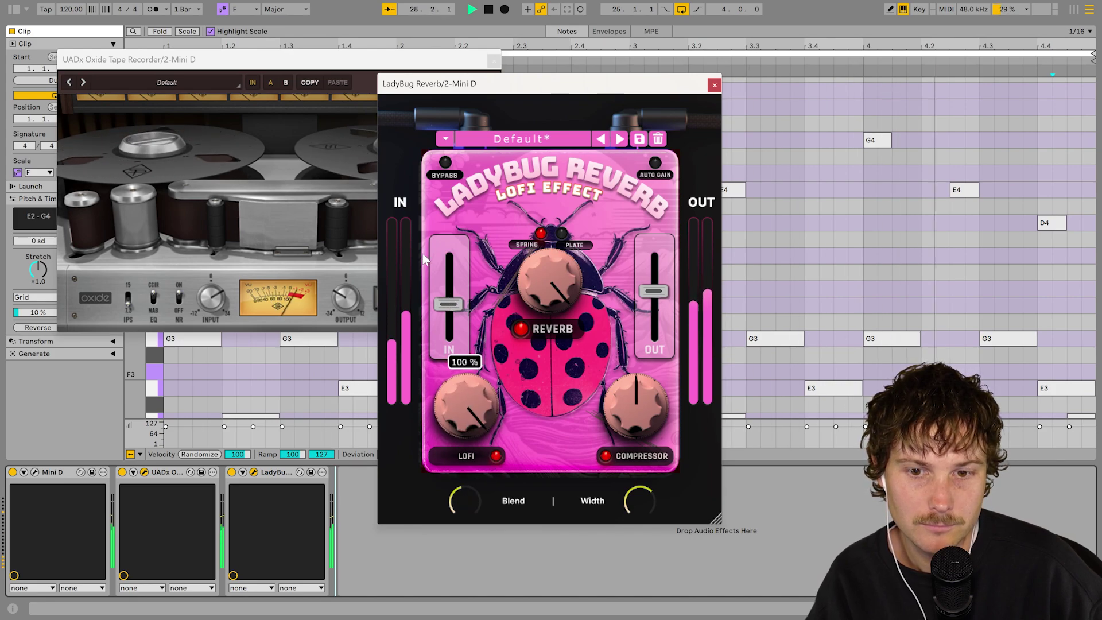
left_click_drag(422, 254, 425, 366)
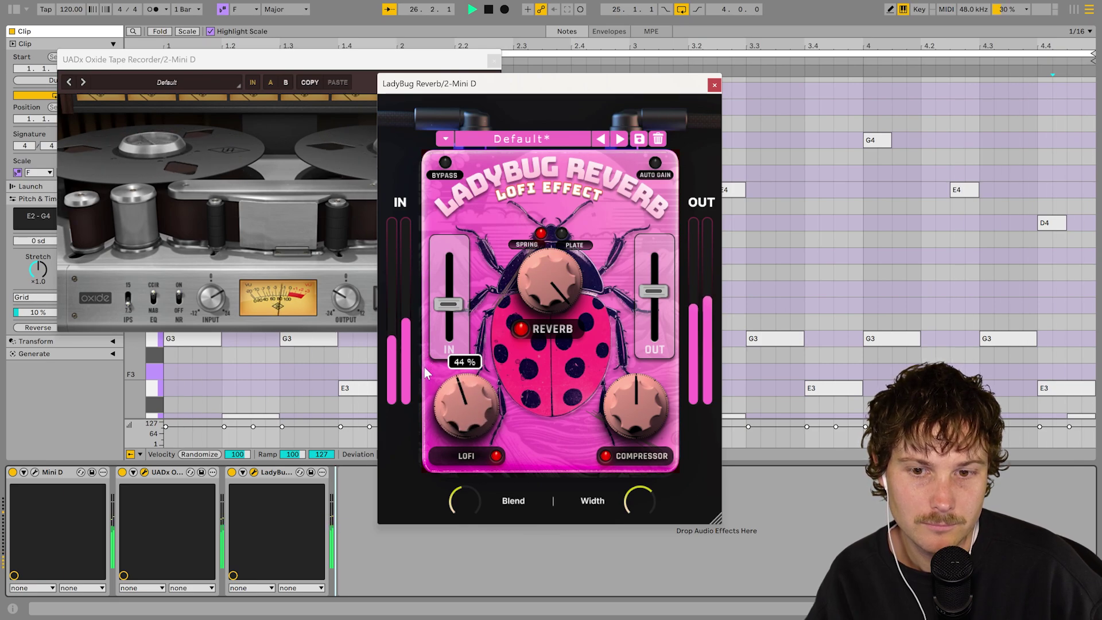
left_click(497, 456)
left_click(497, 456)
mouse_move(471, 403)
left_mouse_down()
mouse_move(471, 423)
mouse_move(467, 410)
left_mouse_up()
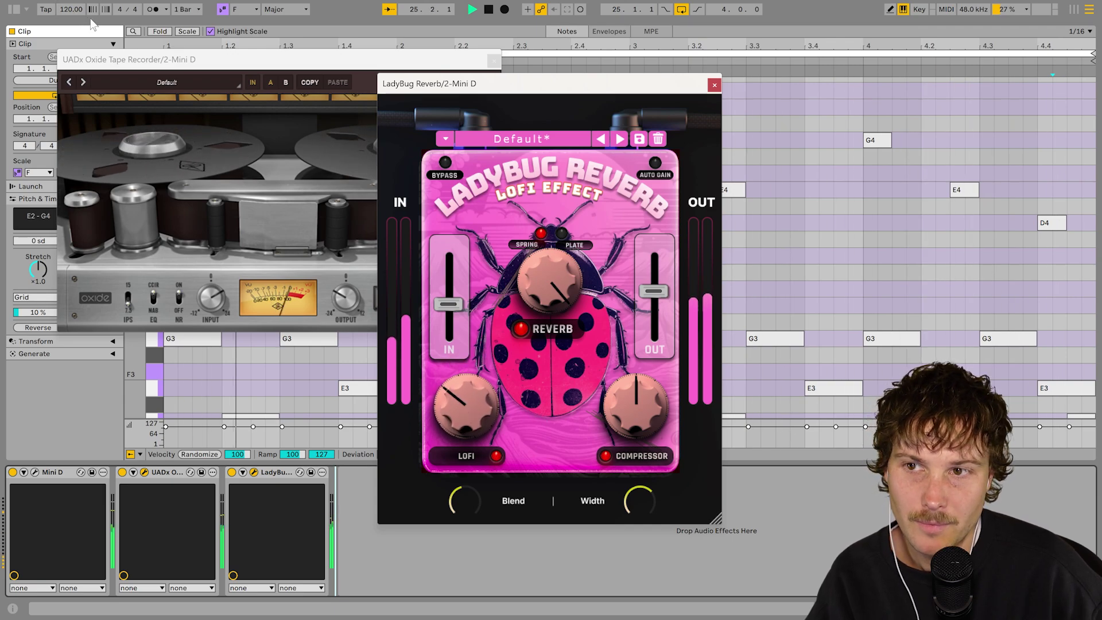
- Try tempos of 156 and 152 BPM and settle on 154 BPM
left_click(72, 10)
type("165")
key("Return")
type("151")
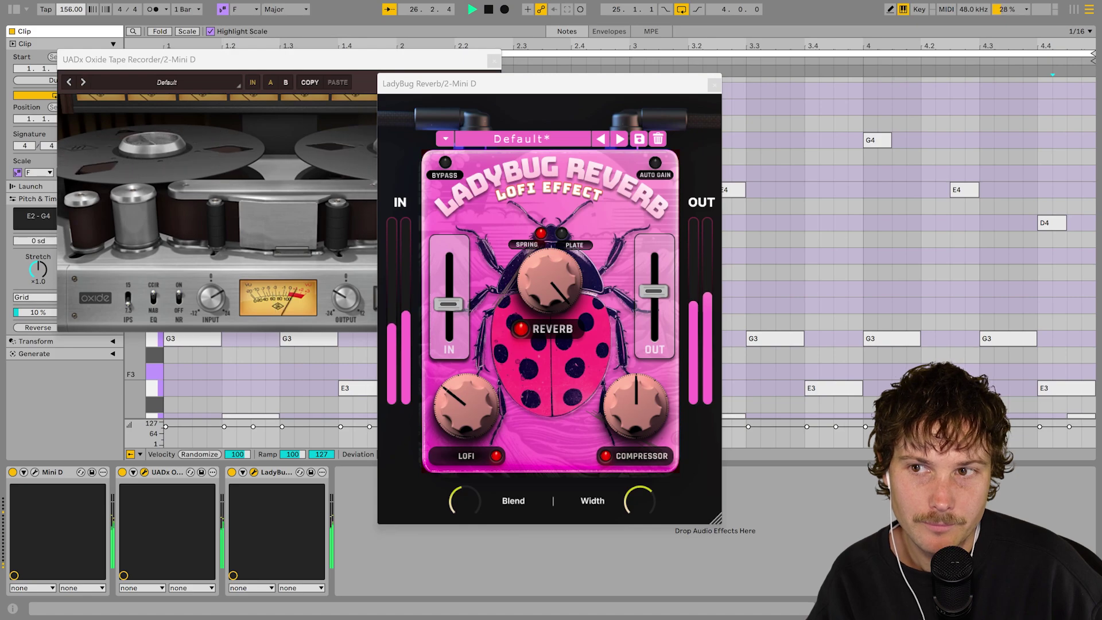
key("Return")
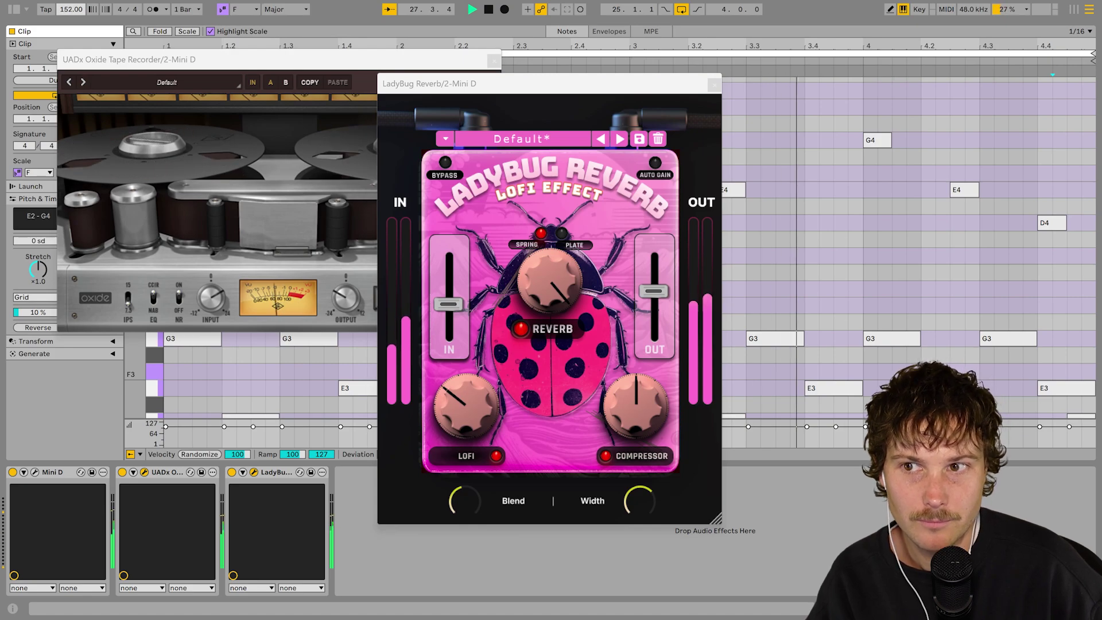
type("154")
key("Return")
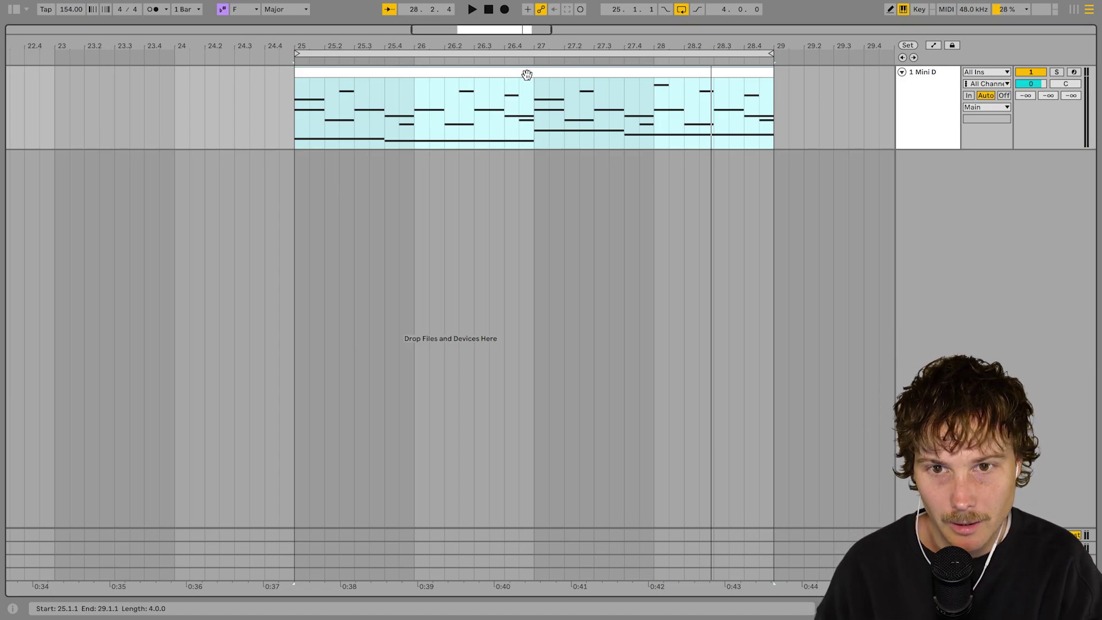
- Bounce the Mini D clip to a new audio track and split the bounced audio at 25.4, 27 and 27.4
key("ctrl+b")
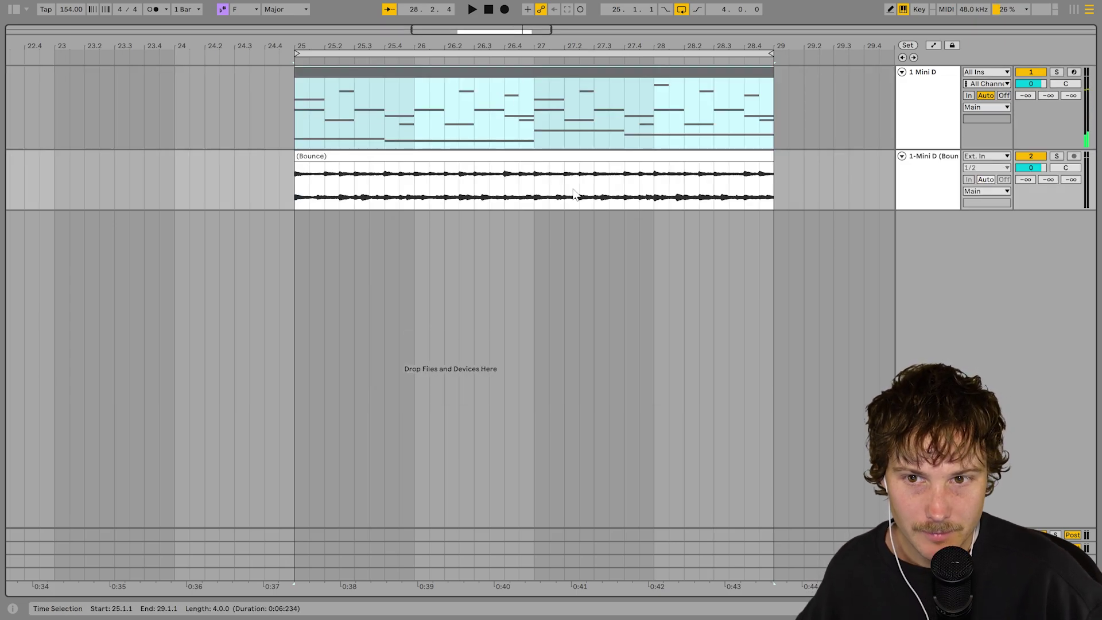
left_click(521, 192)
left_click_drag(415, 192, 398, 193)
left_click(384, 198)
key("ctrl+e")
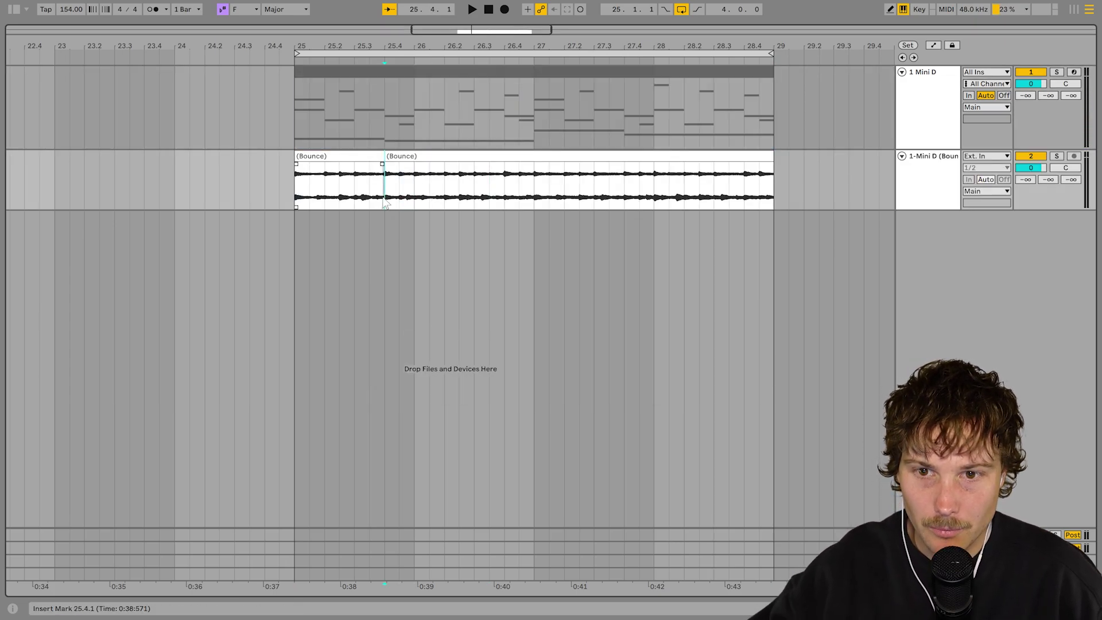
left_click(534, 189)
key("ctrl+e")
left_click(639, 192)
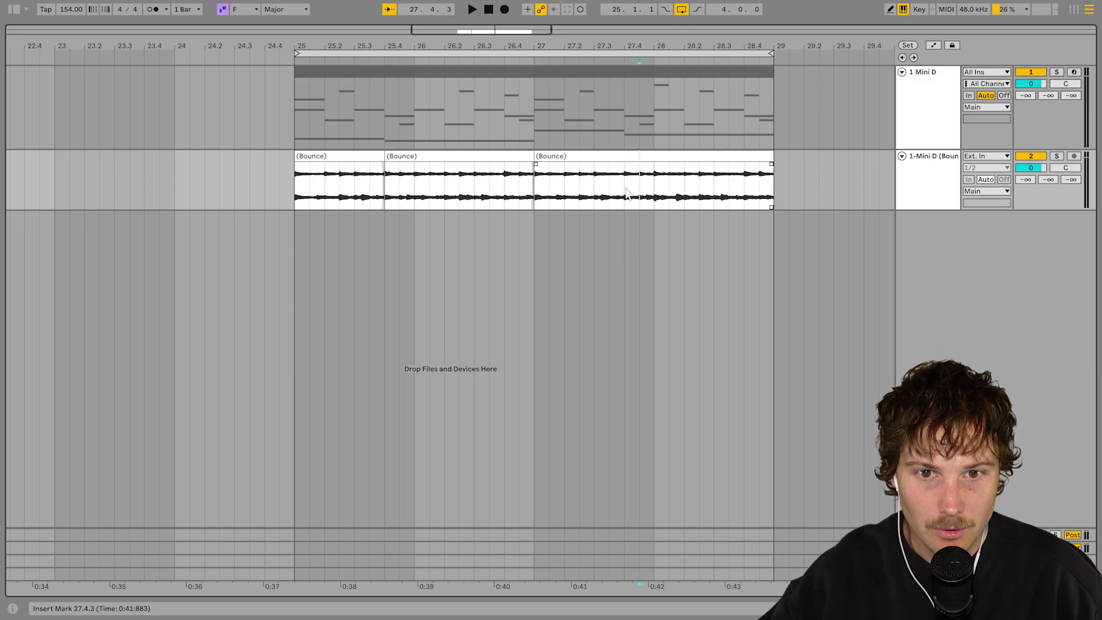
left_click(625, 194)
key("ctrl+e")
- Reverse all four segments of the bounced audio and audition the bounced track
left_click(347, 157, "shift")
key("r")
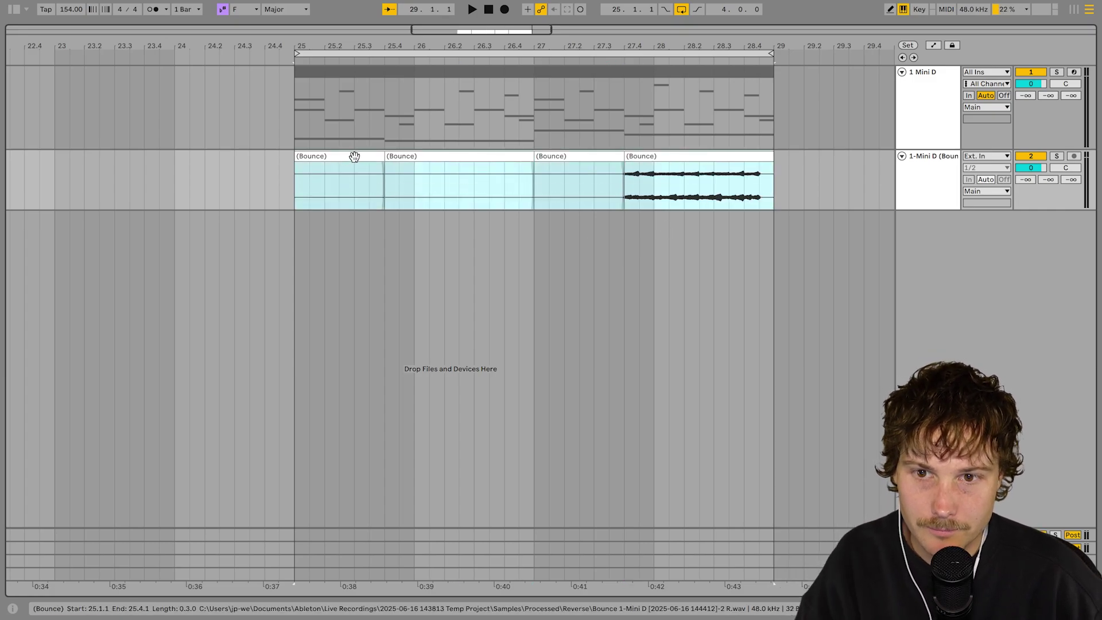
left_click(354, 157)
left_click(1056, 156)
key("space")
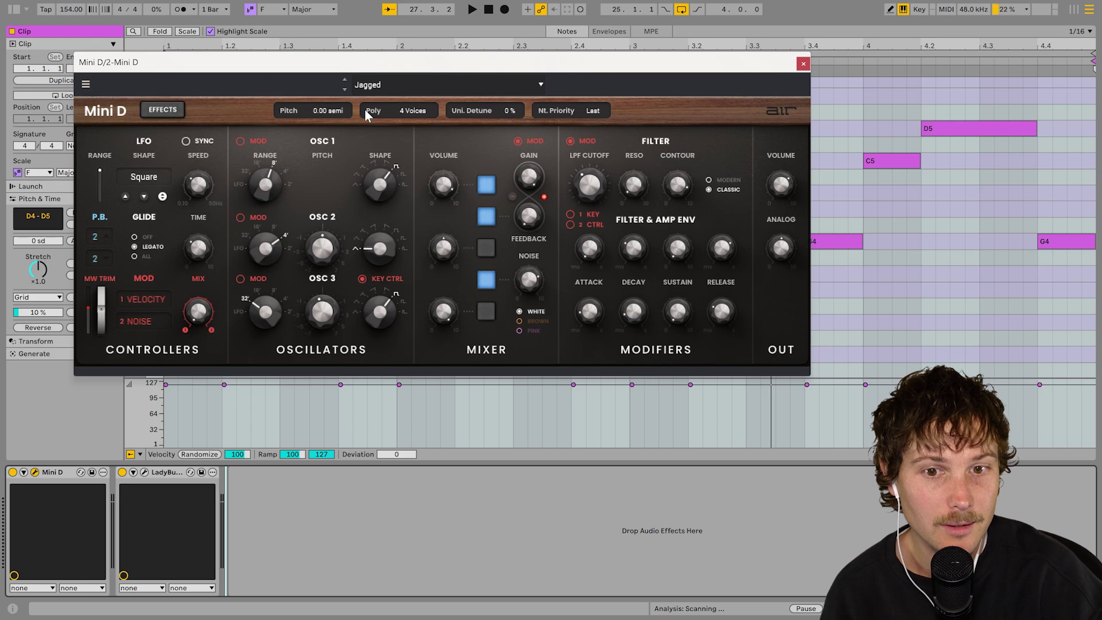
- Play the lead melody and adjust the glide time and envelope attack of the Mini D's Jagged preset
key("space")
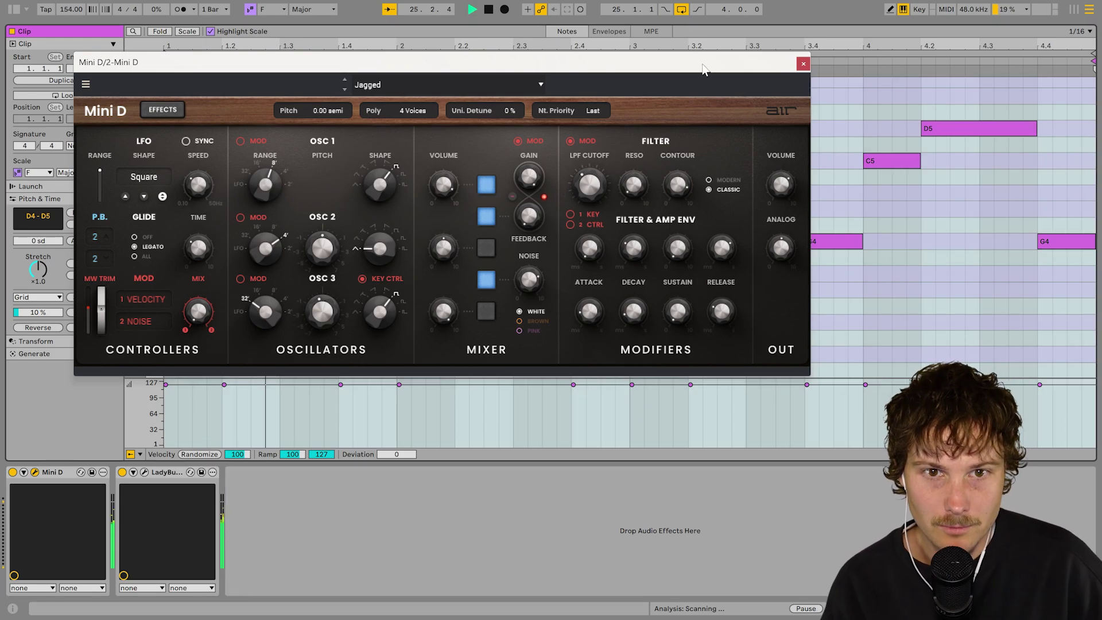
mouse_move(198, 248)
left_mouse_down()
mouse_move(198, 258)
mouse_move(198, 245)
left_mouse_up()
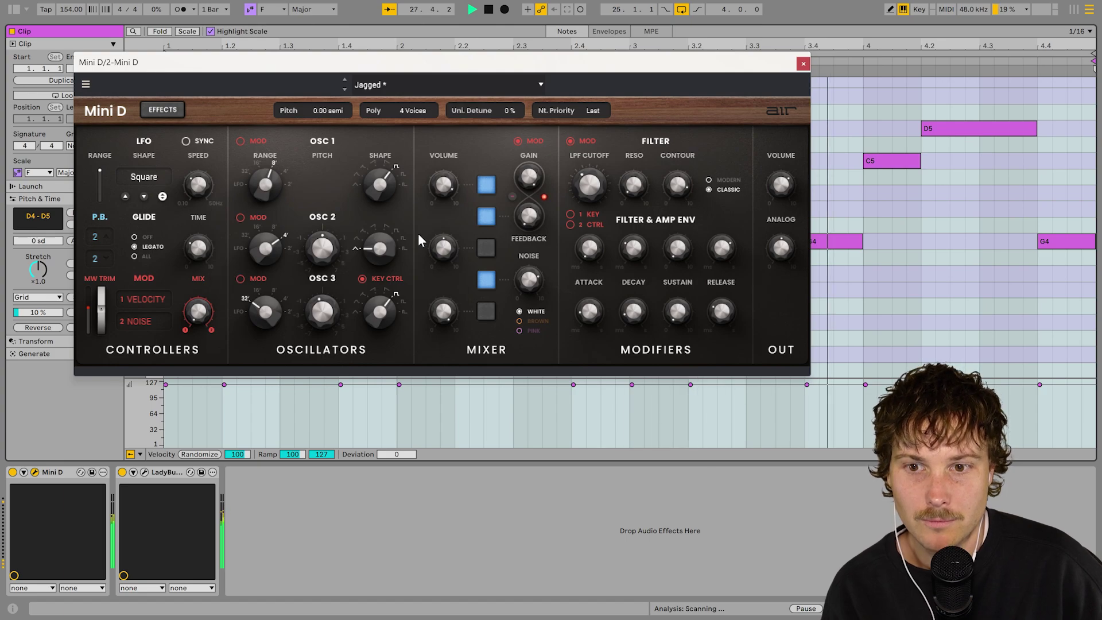
mouse_move(398, 239)
left_mouse_down()
mouse_move(398, 229)
mouse_move(398, 238)
left_mouse_up()
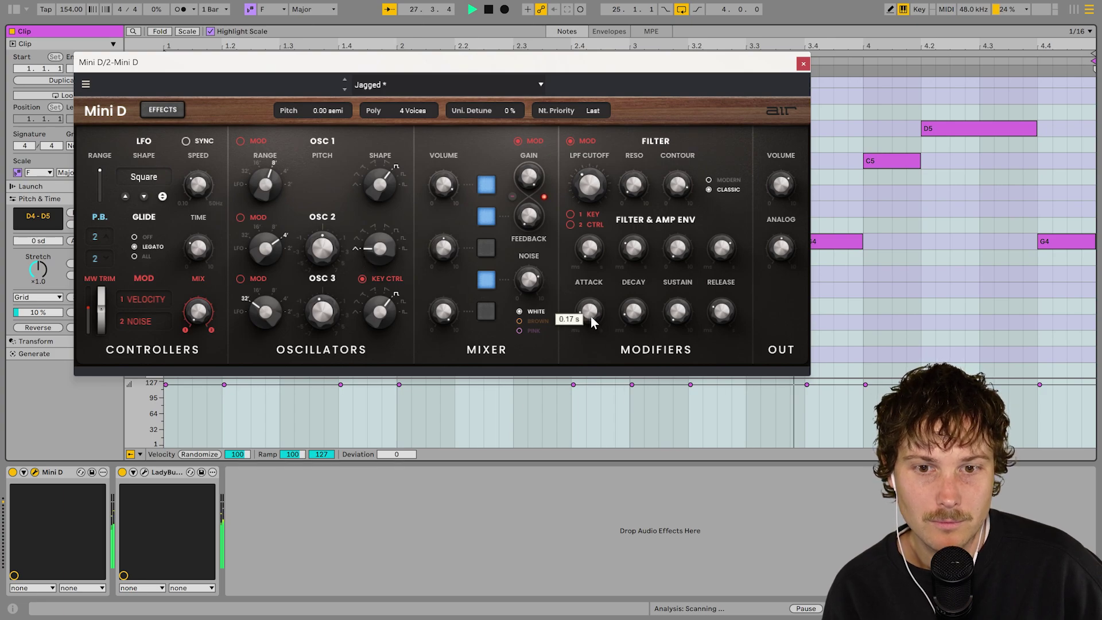
mouse_move(594, 254)
left_click_drag(594, 254, 593, 249)
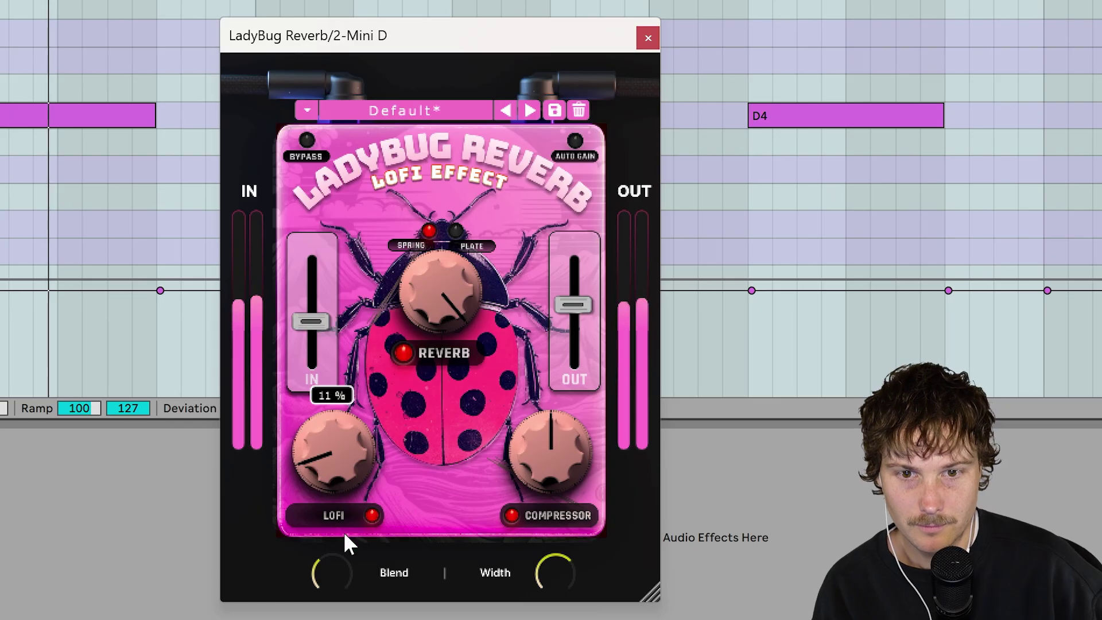
- Sweep LadyBug Reverb's Lofi amount up to 100%, bring it down to 18%, and adjust the Blend
left_click_drag(344, 532, 388, 193)
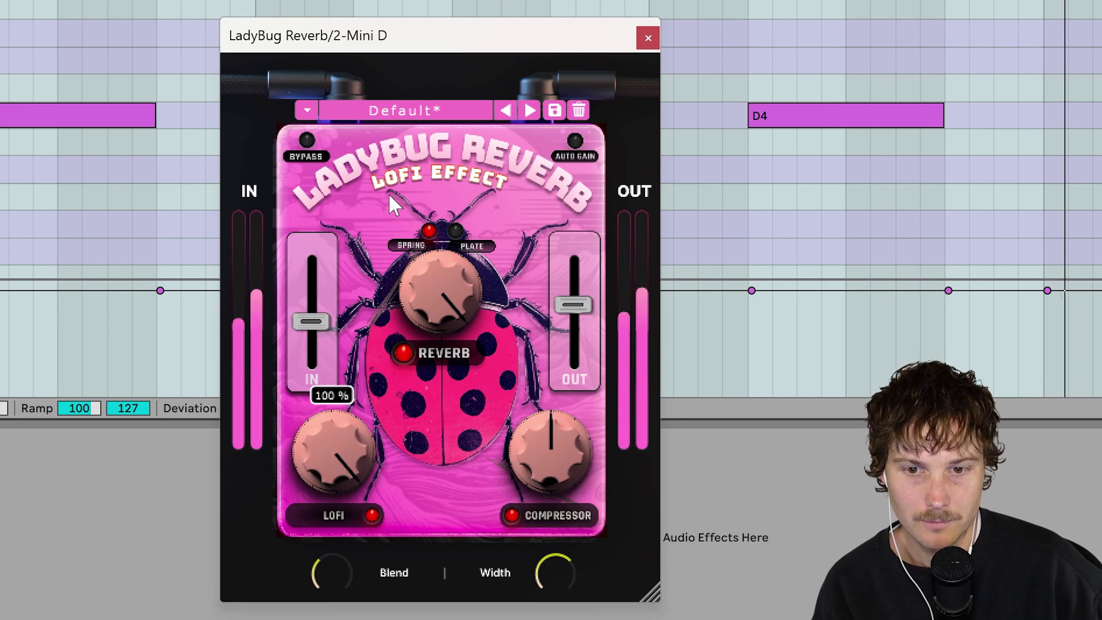
left_click_drag(389, 252, 349, 523)
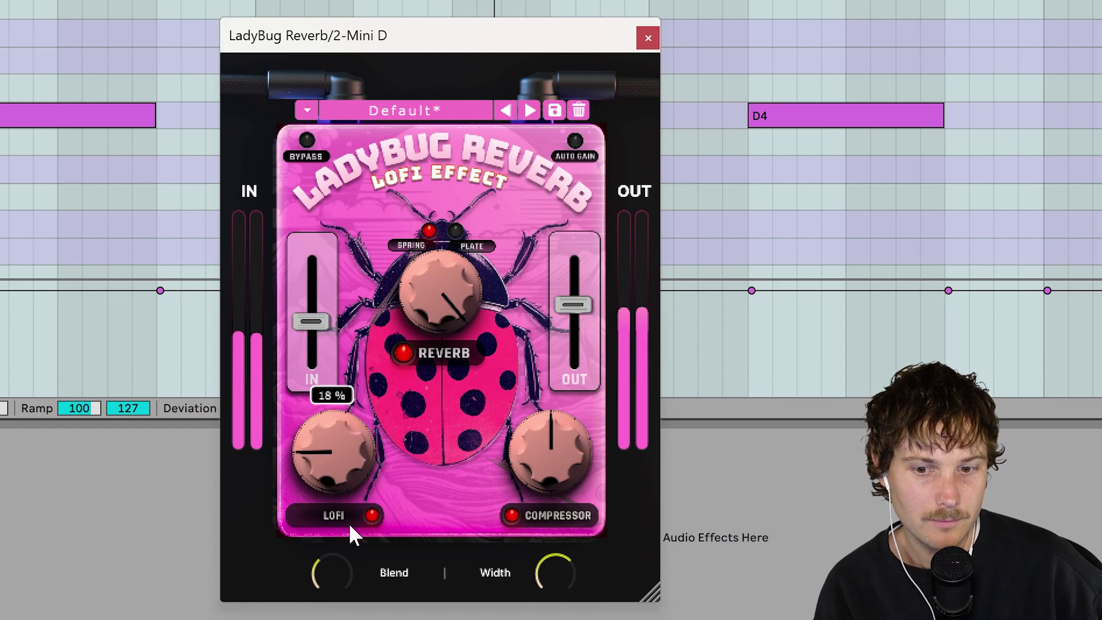
left_click_drag(333, 563, 335, 565)
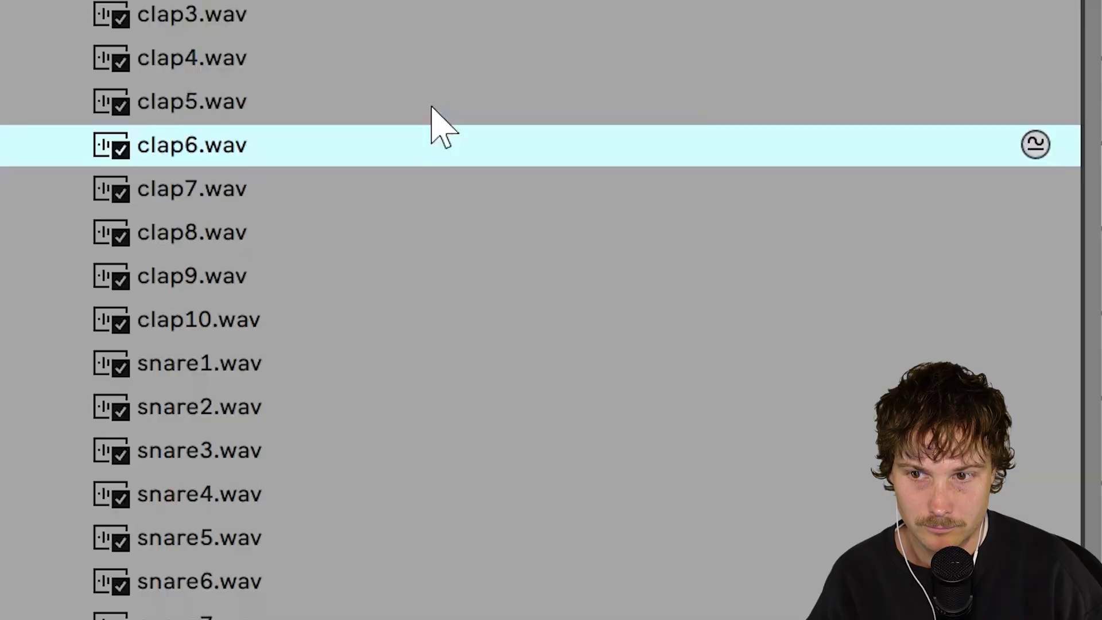
- Audition the drum samples from clap6.wav through snare3.wav
key("Down")
key("Down")
key("Down")
key("Down")
key("Down")
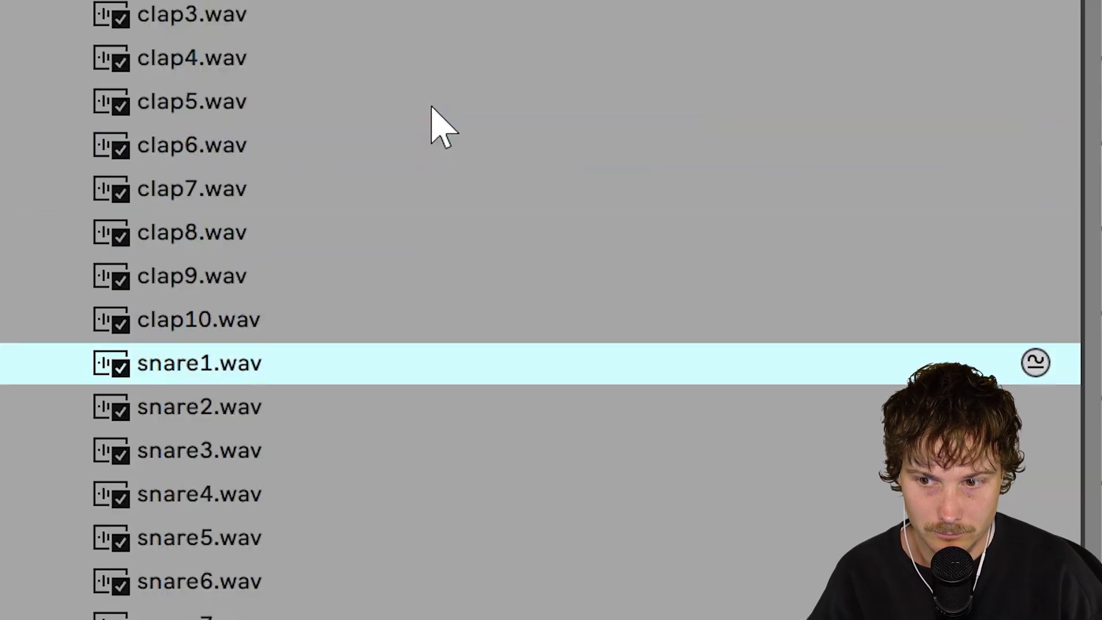
key("Down")
key("Down")
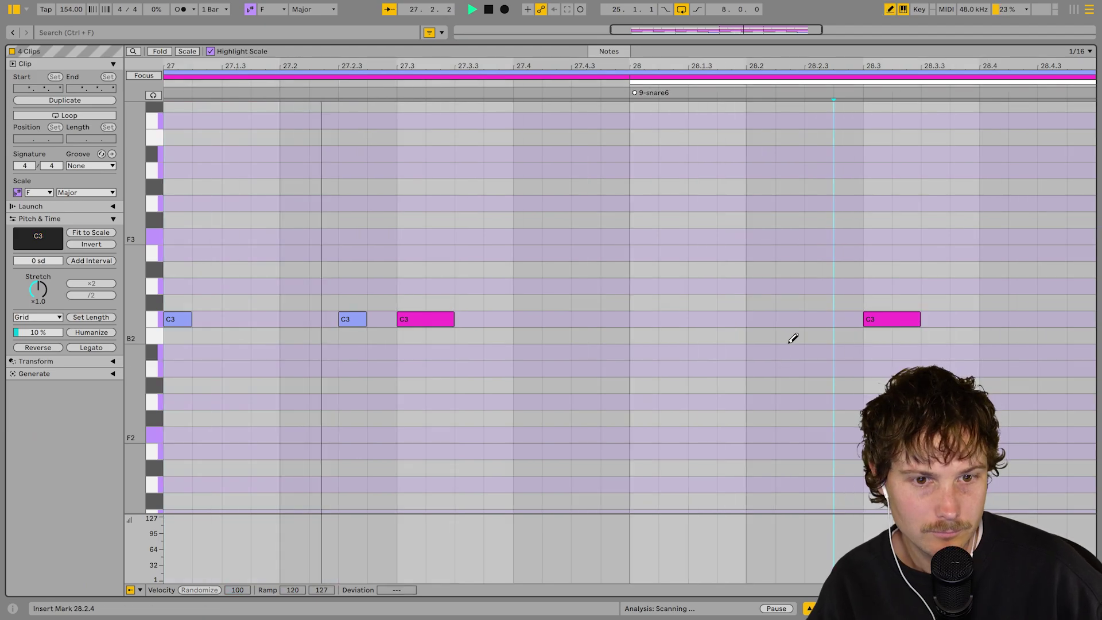
- Add C3 snare hits around 28.2 in the snare6 clip
key("b")
left_click_drag(758, 319, 821, 319)
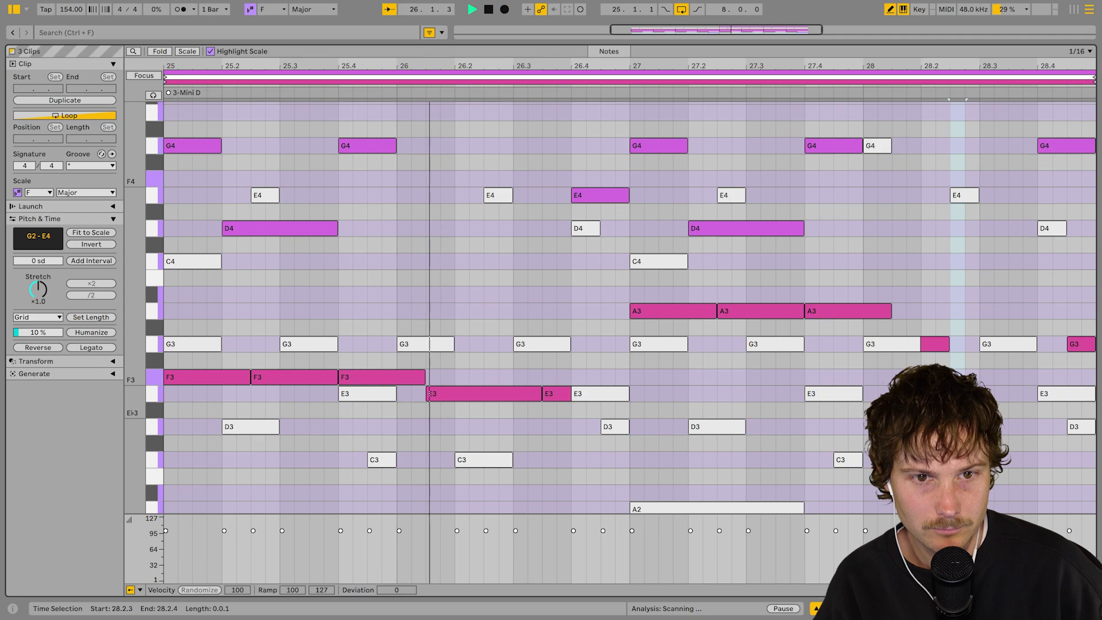
- Select the G3 note at 28.1.3 in the 8082 bass clip and review the lower bass notes
key("b")
left_click(939, 346)
scroll(956, 368, "down", 6)
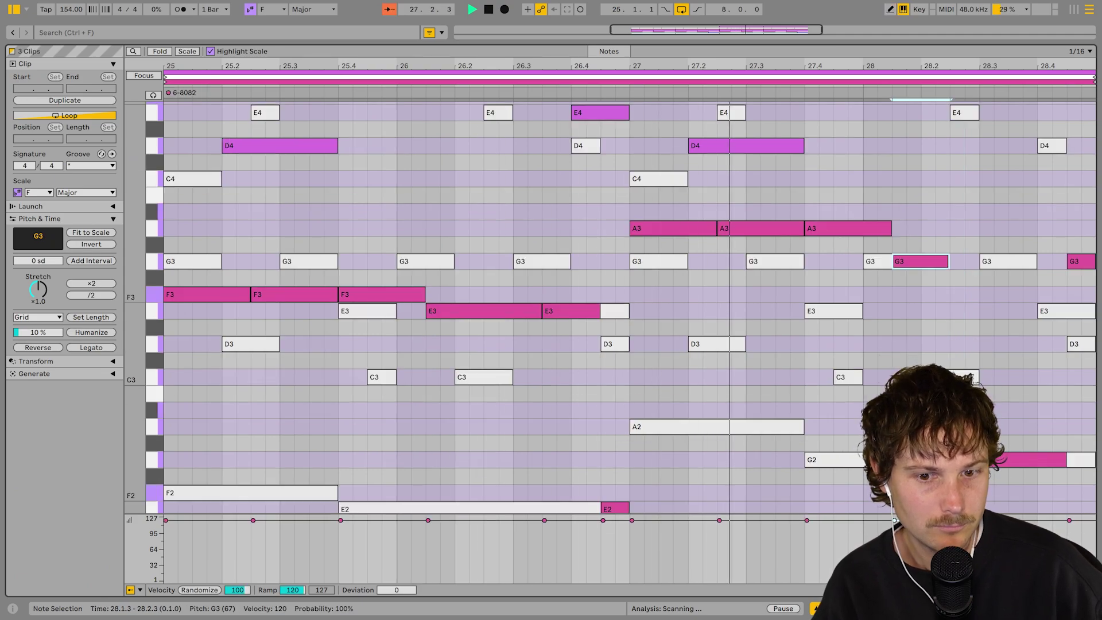
scroll(955, 368, "down", 1)
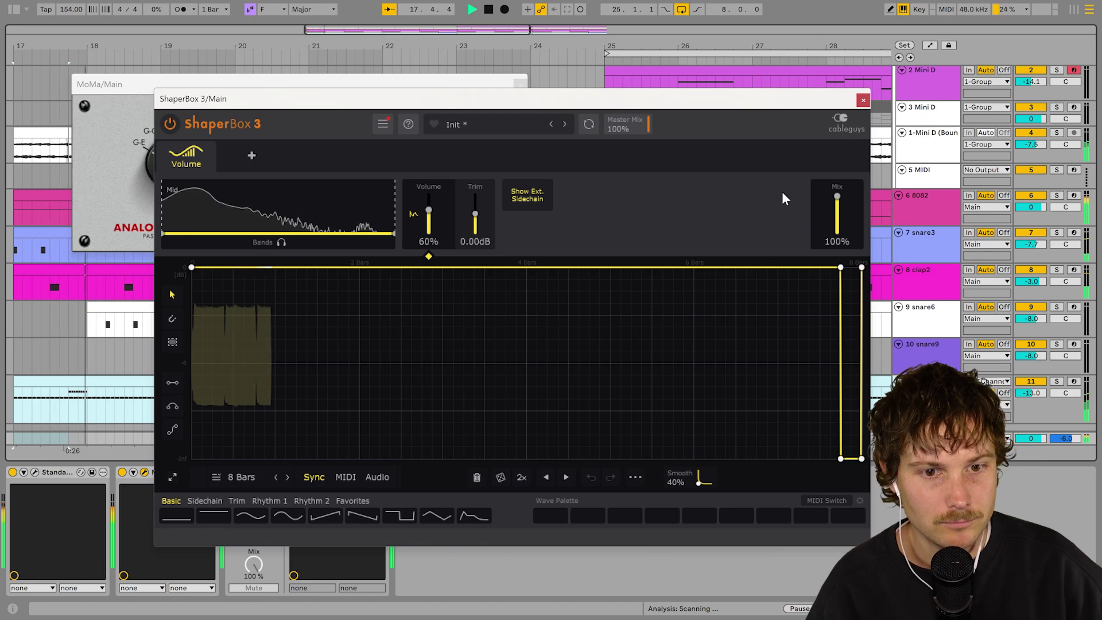
- Clear the ShaperBox and MoMa windows out of the way and set StandardCLIP's clip level on the Main track to -4.00 dB
left_click_drag(551, 104, 617, 160)
left_click(515, 108)
left_click(520, 85)
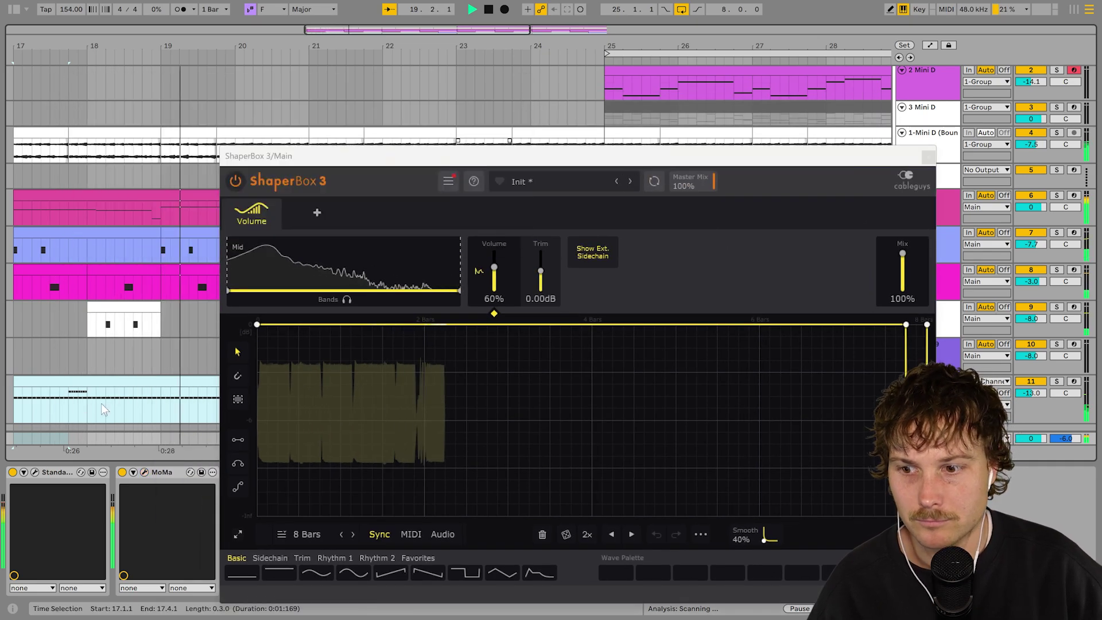
left_click(34, 472)
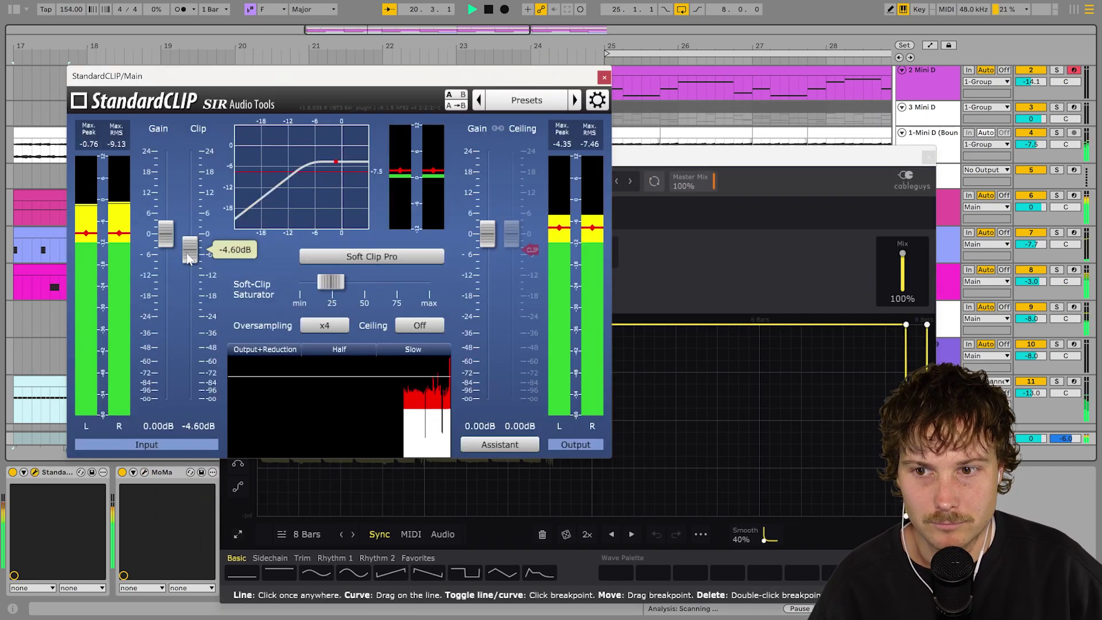
left_click_drag(187, 253, 187, 242)
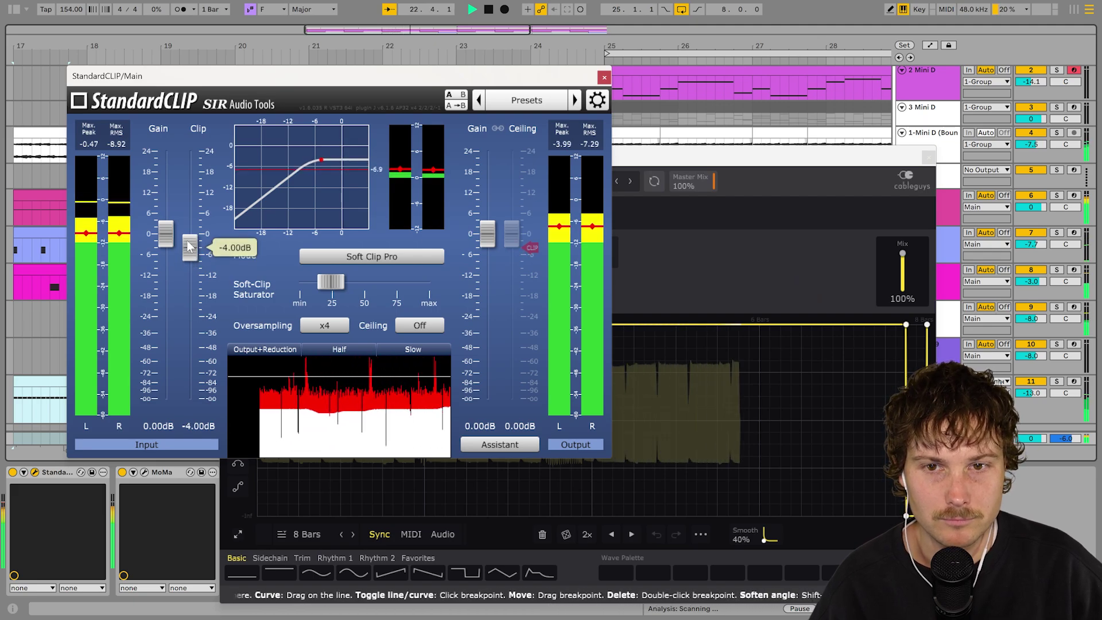
- Close the StandardCLIP and ShaperBox 3 plugin windows of the Main track
left_click(603, 77)
left_click_drag(578, 162, 579, 152)
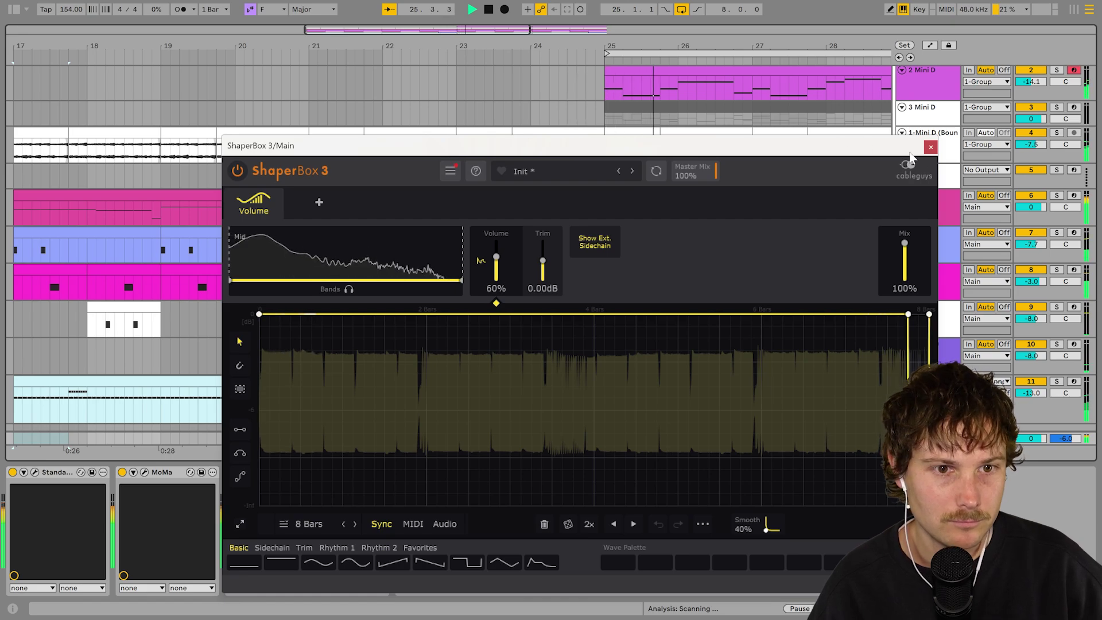
left_click(930, 147)
- Select bars 17 to 33 across the arrangement tracks and loop this 16-bar section
scroll(674, 165, "right", 10)
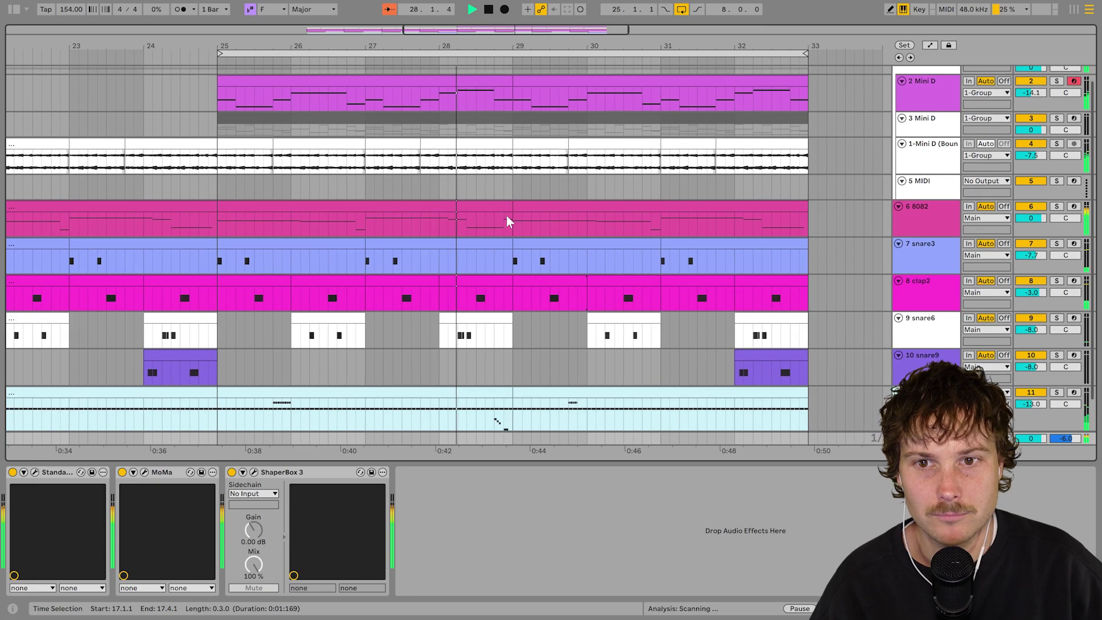
scroll(506, 215, "up", 1)
scroll(507, 216, "left", 1)
left_click_drag(533, 46, 607, 34)
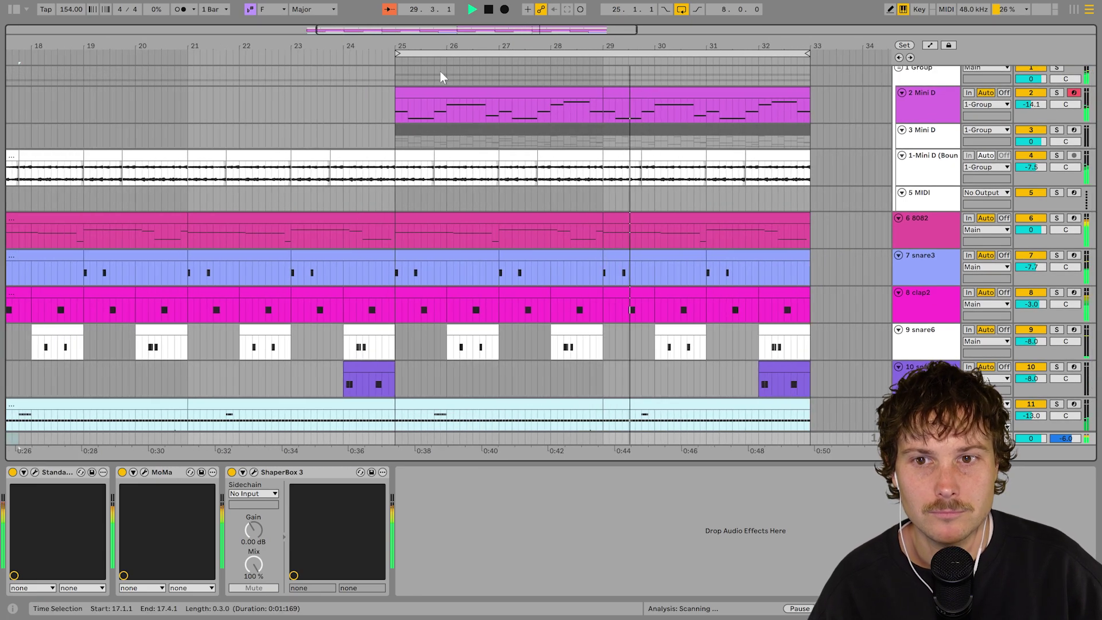
scroll(492, 77, "left", 2)
left_click(36, 101, "shift")
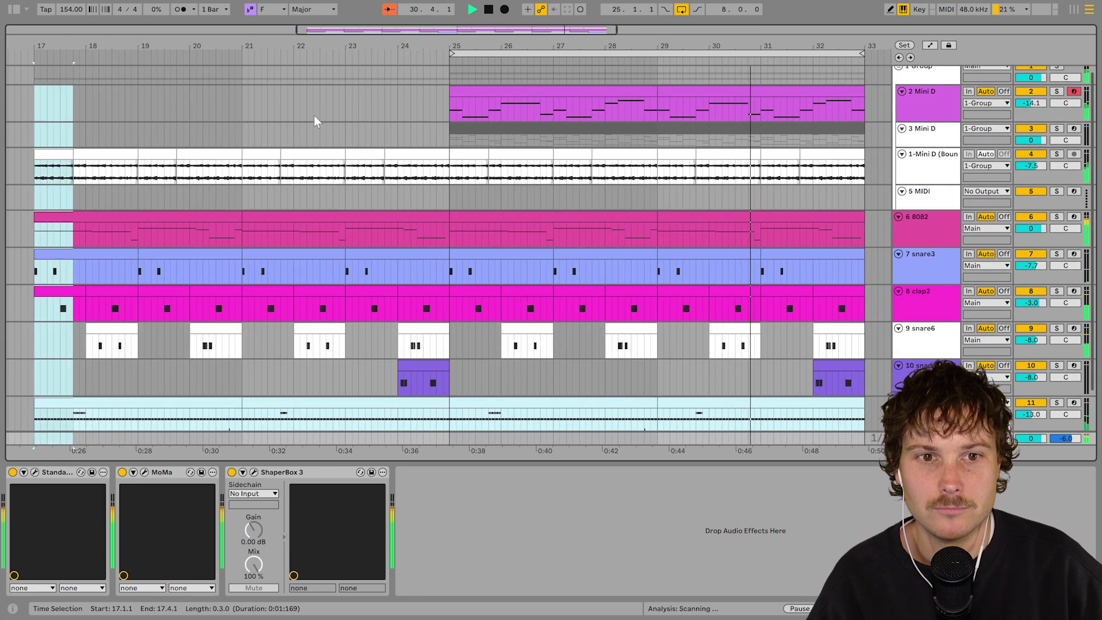
left_click(810, 90, "shift")
key("ctrl+l")
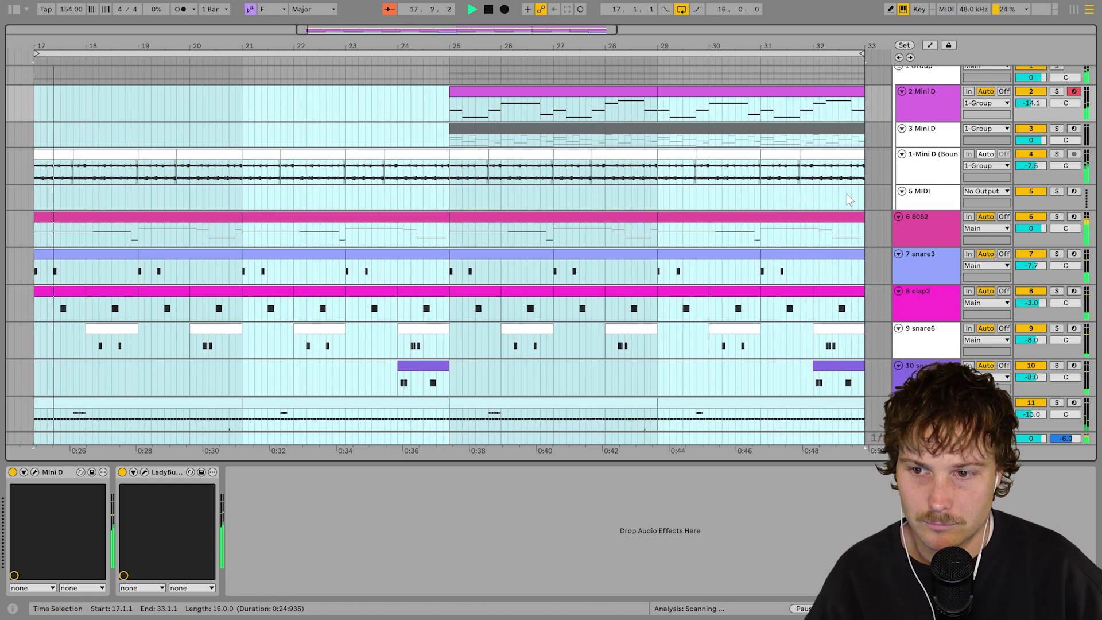
scroll(834, 219, "down", 1)
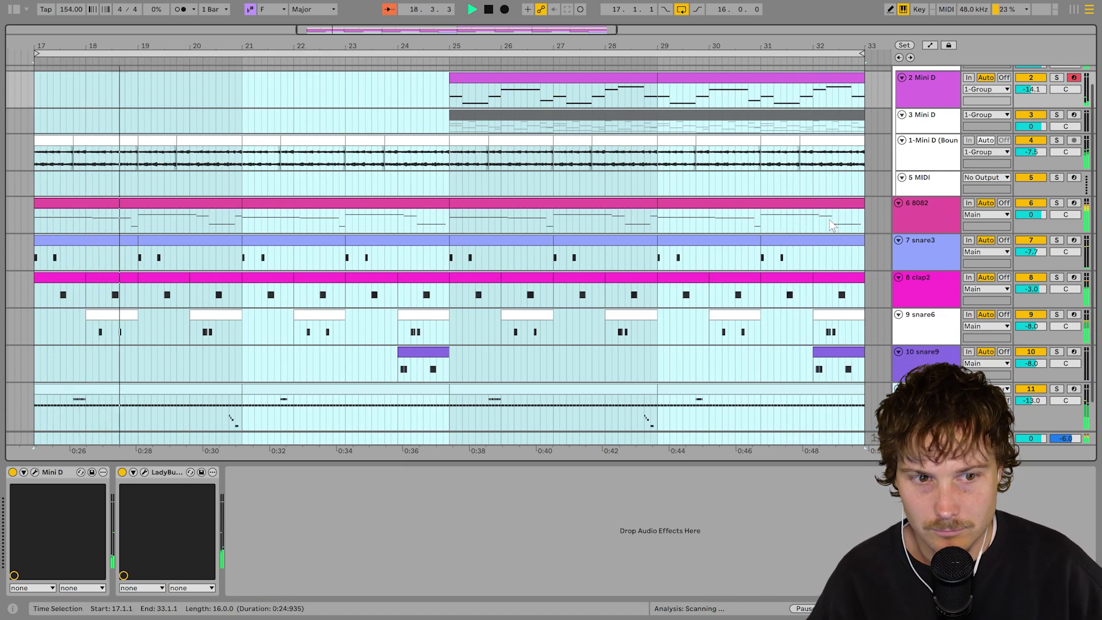